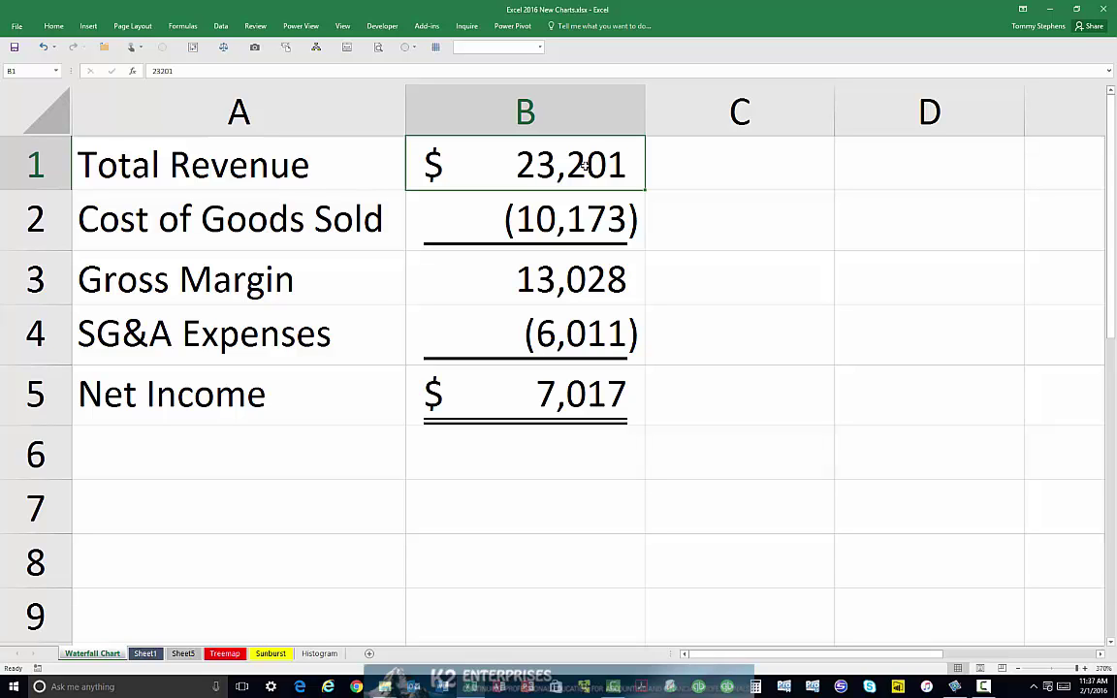
Step: Insert a Waterfall chart from the income statement range A1:B5
{"action": "left_click", "coordinate": [373, 158]}
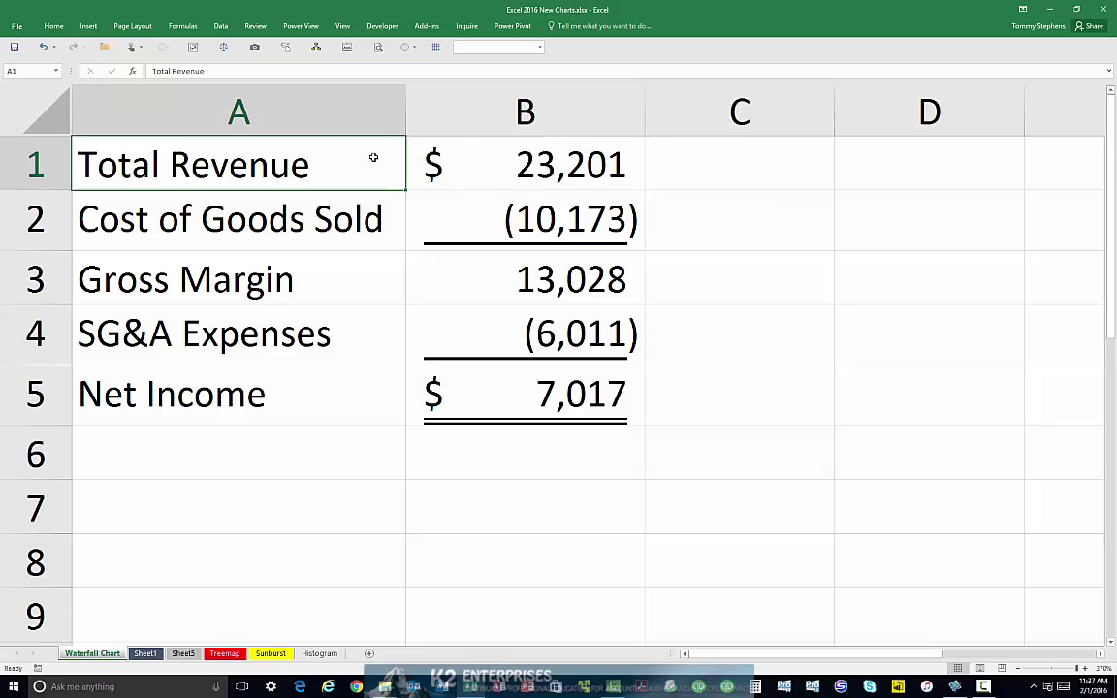
{"action": "left_click_drag", "start_coordinate": [373, 157], "coordinate": [480, 379]}
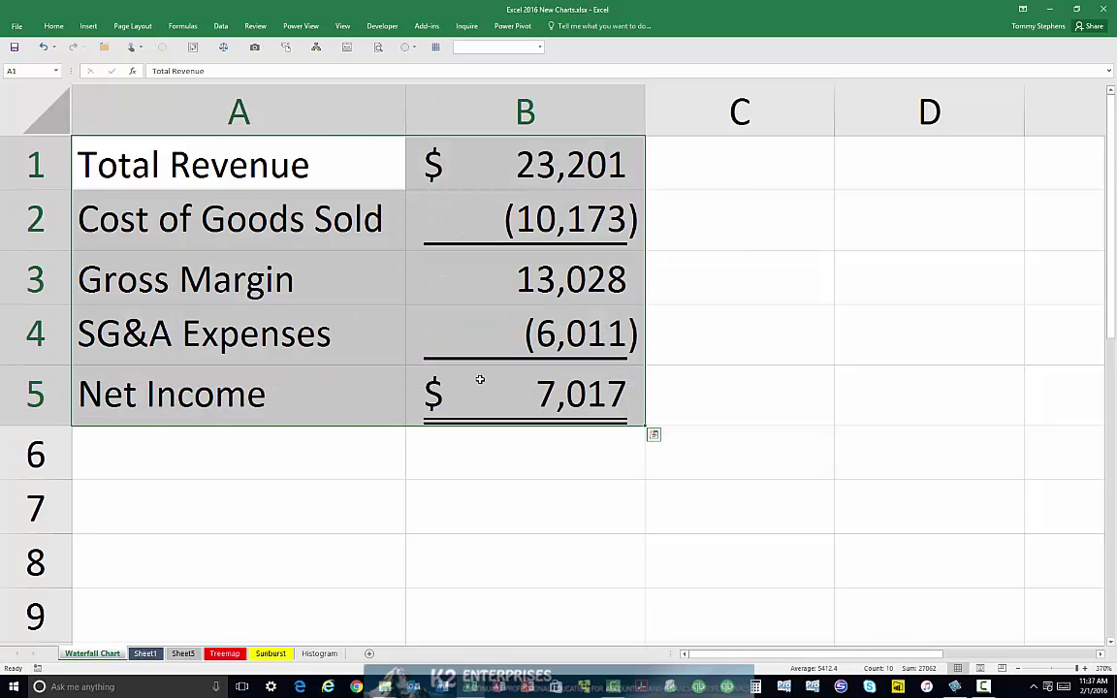
{"action": "left_click", "coordinate": [88, 29]}
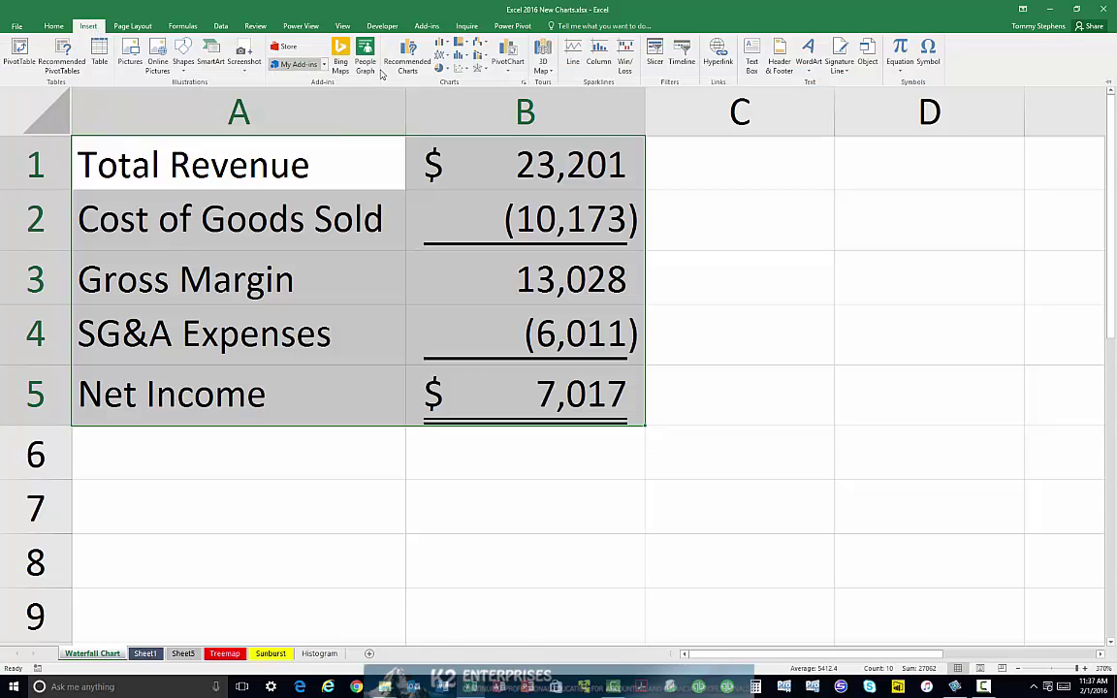
{"action": "left_click", "coordinate": [526, 83]}
{"action": "left_click", "coordinate": [102, 30]}
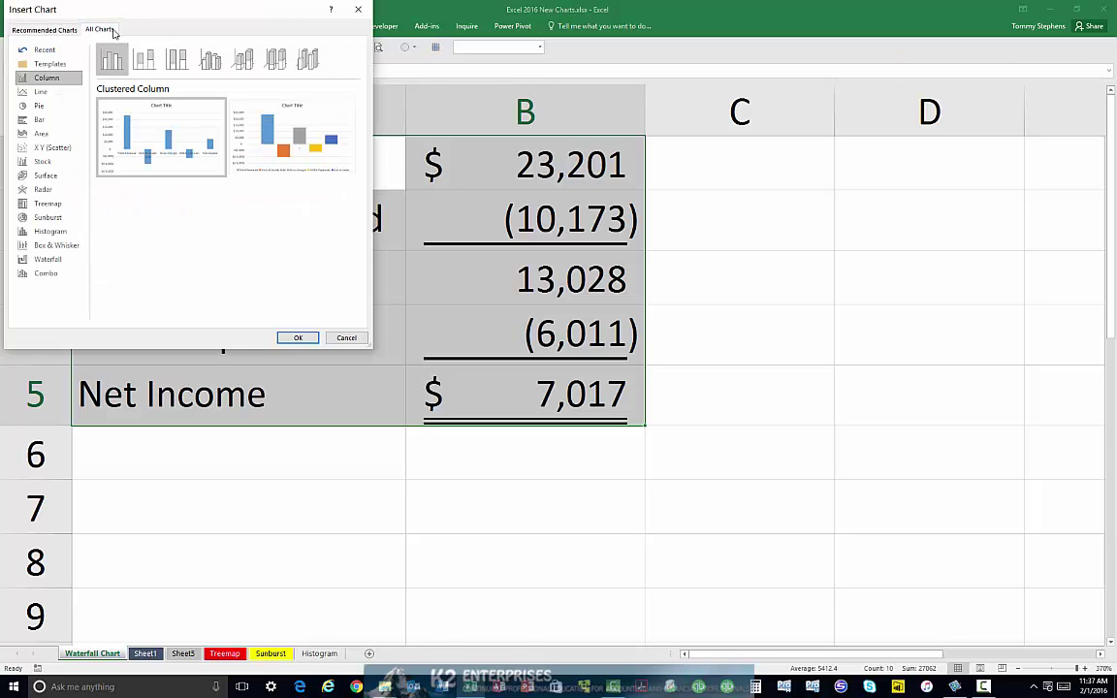
{"action": "left_click", "coordinate": [69, 260]}
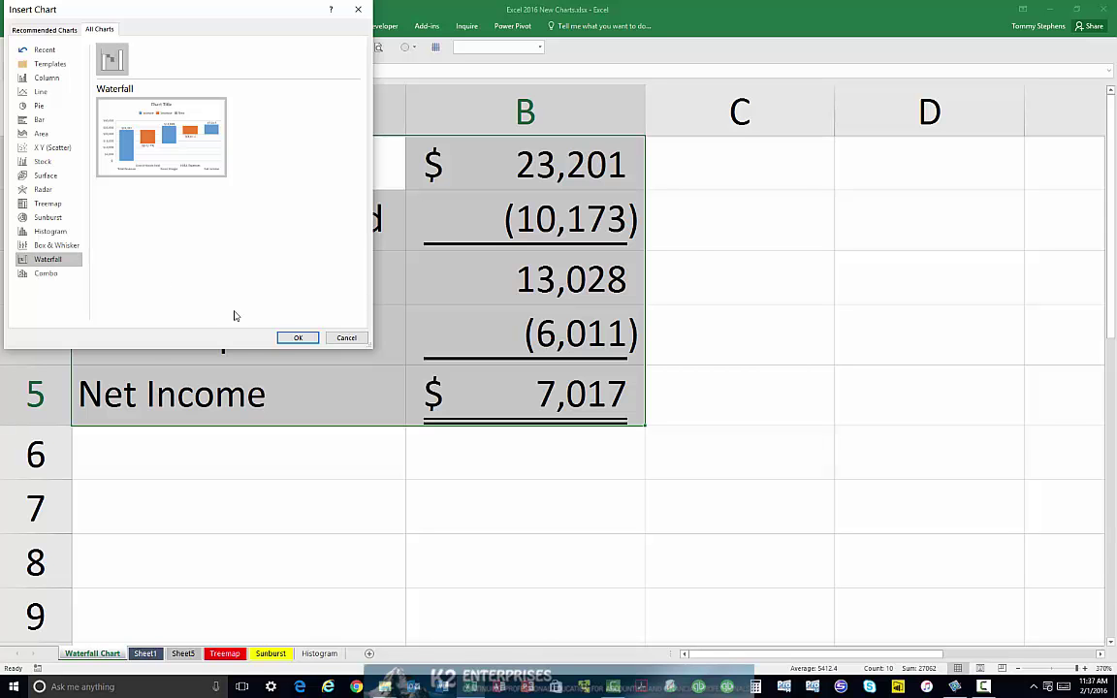
{"action": "left_click", "coordinate": [298, 337]}
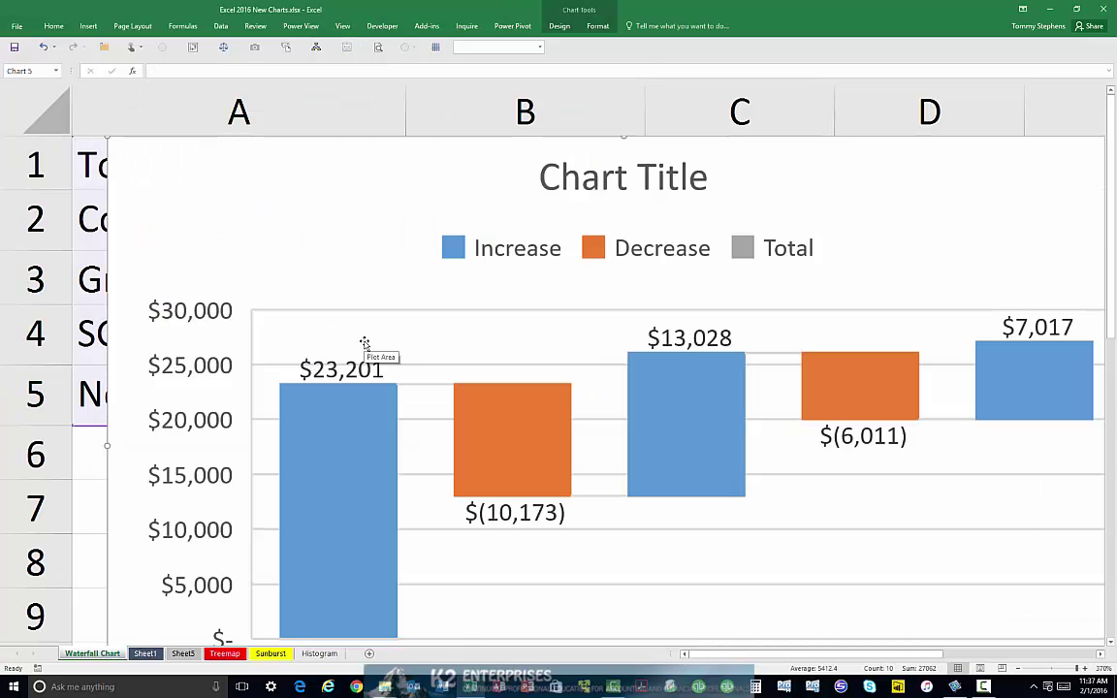
{"action": "scroll", "coordinate": [359, 344], "scroll_direction": "down", "scroll_amount": 4}
{"action": "scroll", "coordinate": [364, 344], "scroll_direction": "down", "scroll_amount": 3}
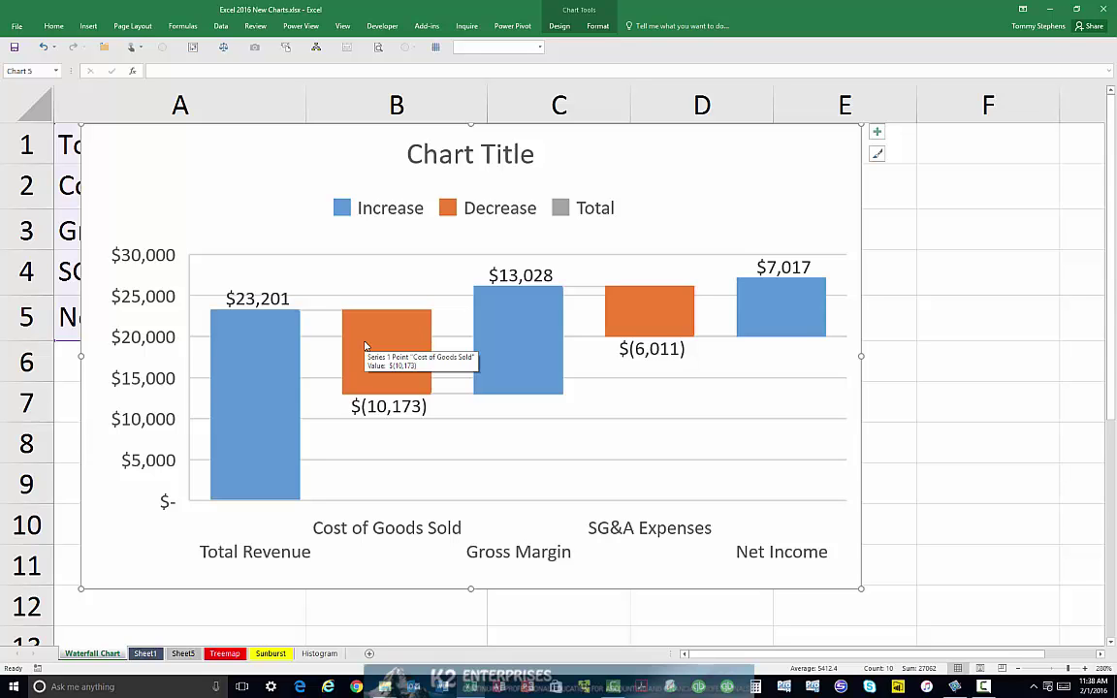
Step: Tick Set as total for the Gross Margin and Net Income data points
{"action": "double_click", "coordinate": [519, 334]}
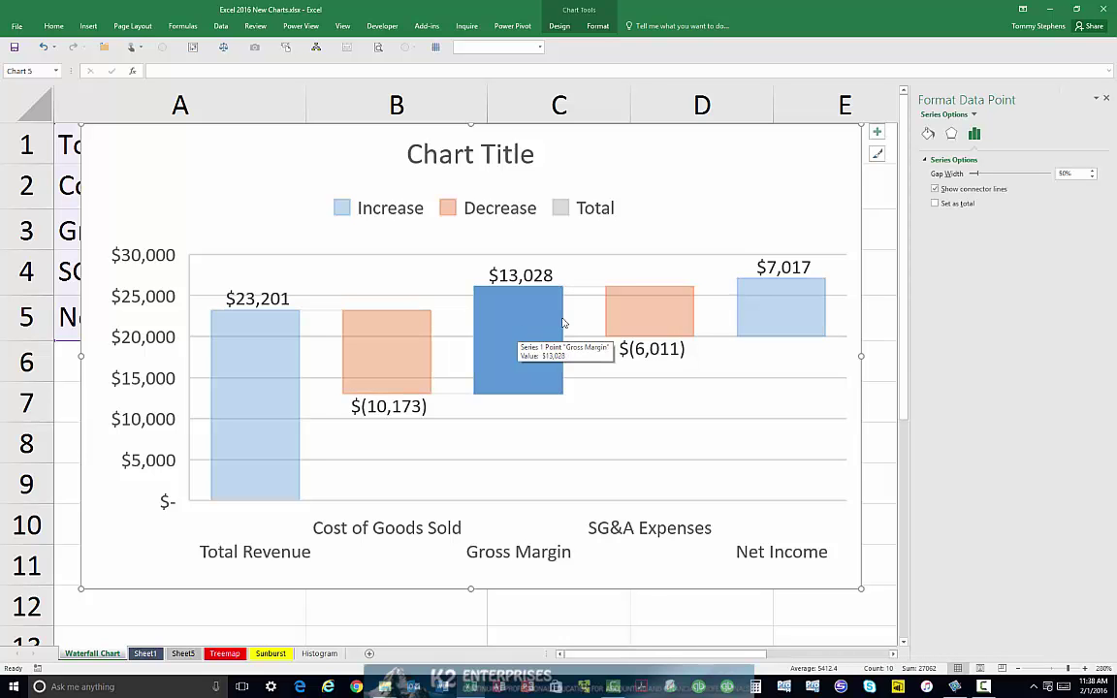
{"action": "left_click", "coordinate": [935, 204]}
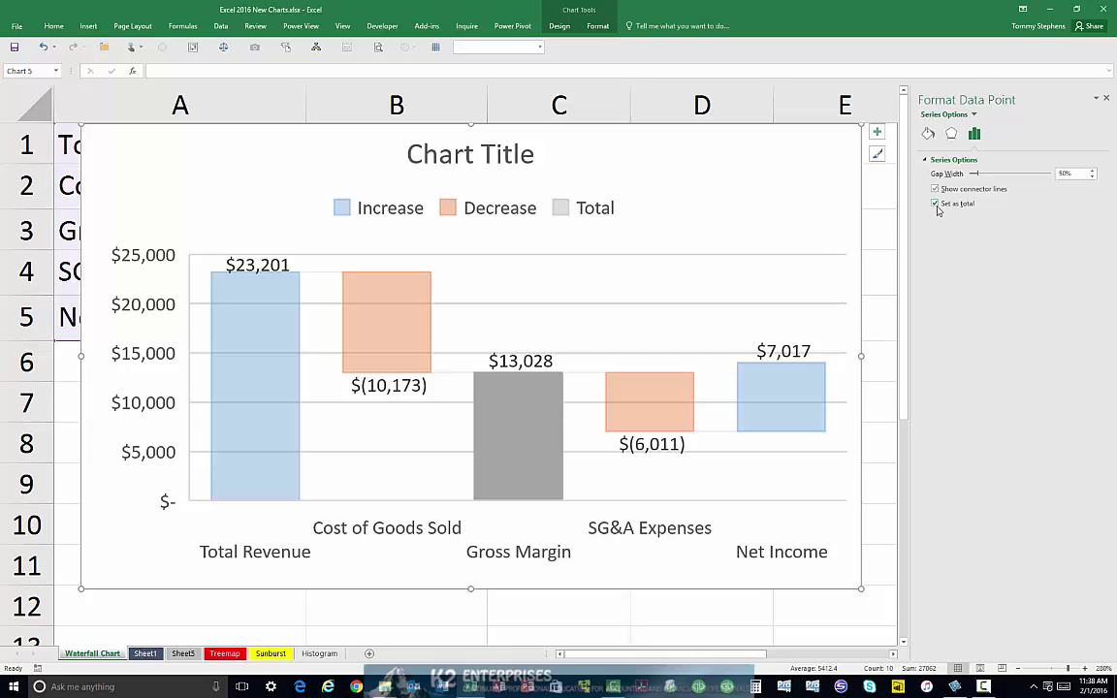
{"action": "left_click", "coordinate": [805, 387]}
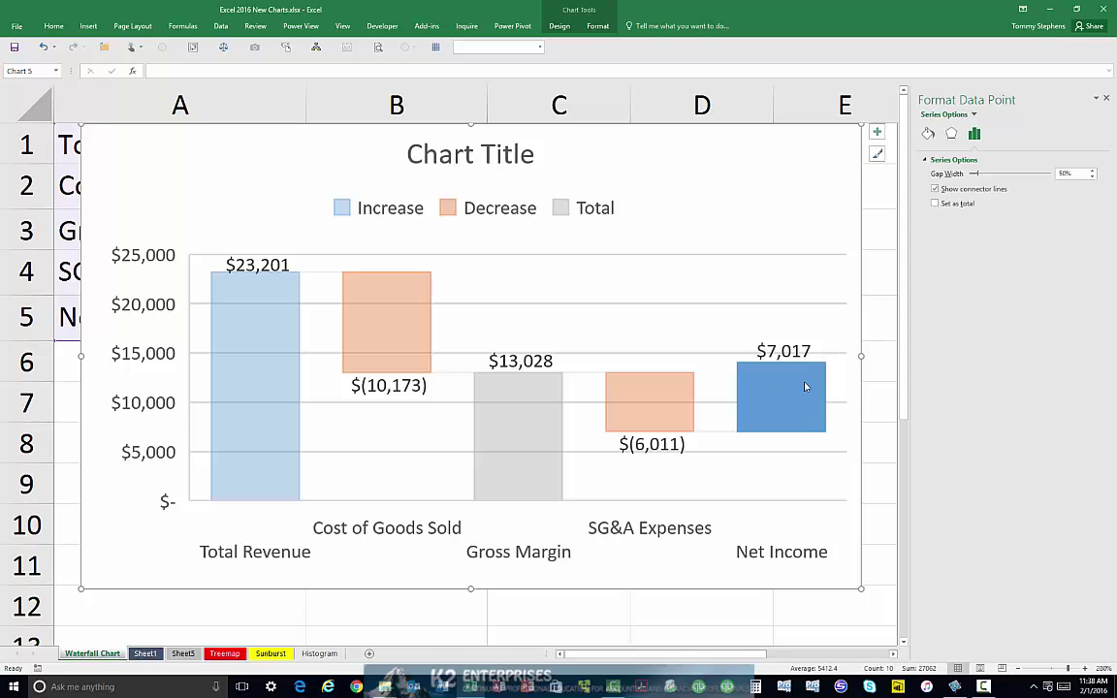
{"action": "left_click", "coordinate": [936, 204]}
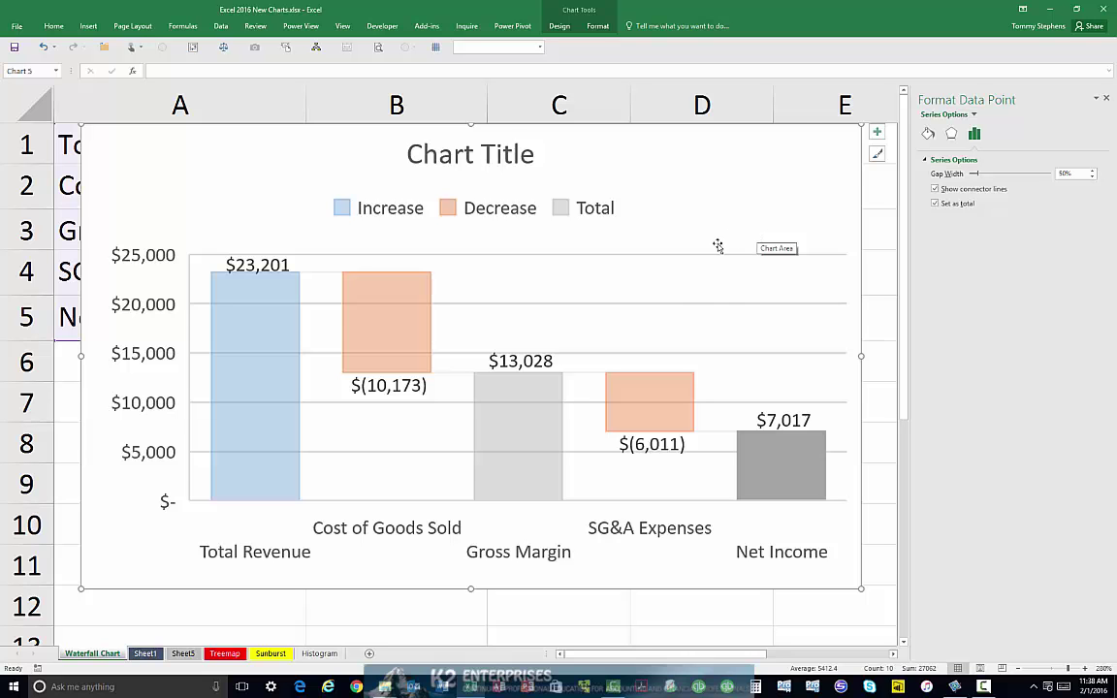
{"action": "left_click", "coordinate": [699, 285]}
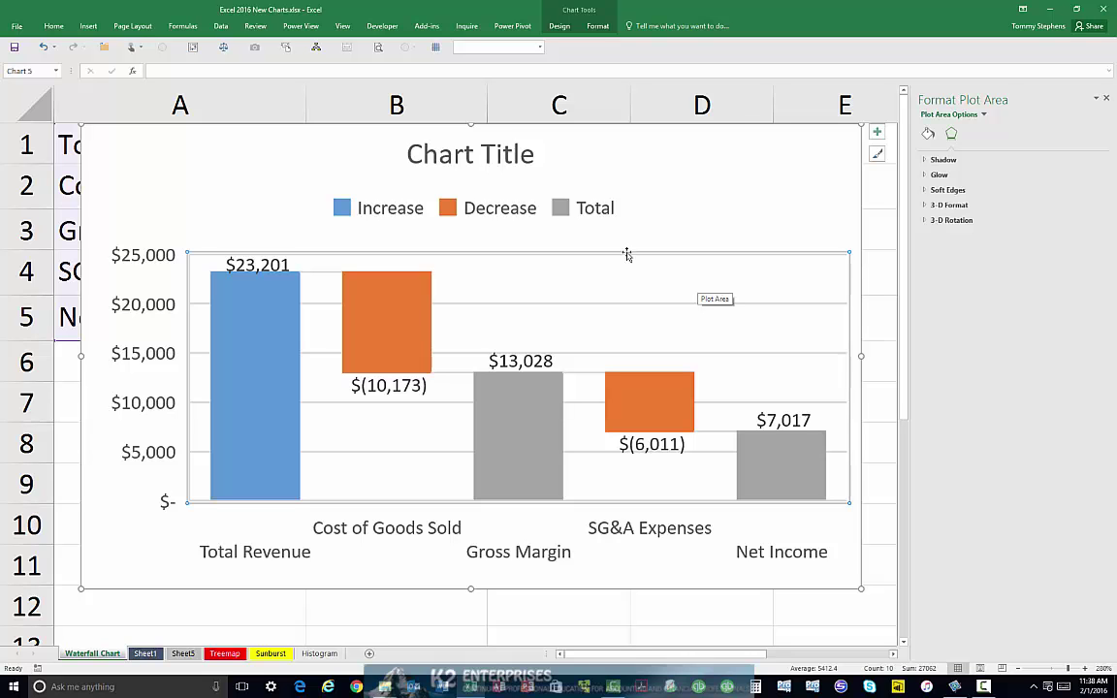
Step: Delete the legend and title the chart 'Effective Cost Constraints Yielded $7 Million In Net Income'
{"action": "left_click", "coordinate": [500, 194]}
{"action": "key", "text": "Delete"}
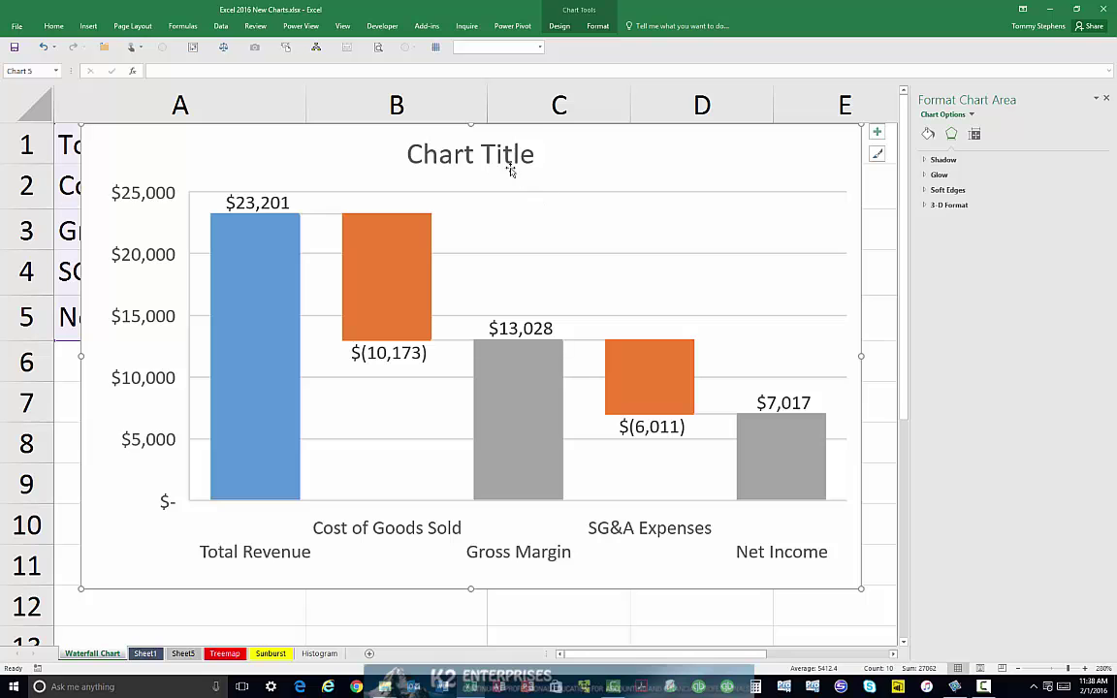
{"action": "left_click", "coordinate": [424, 149]}
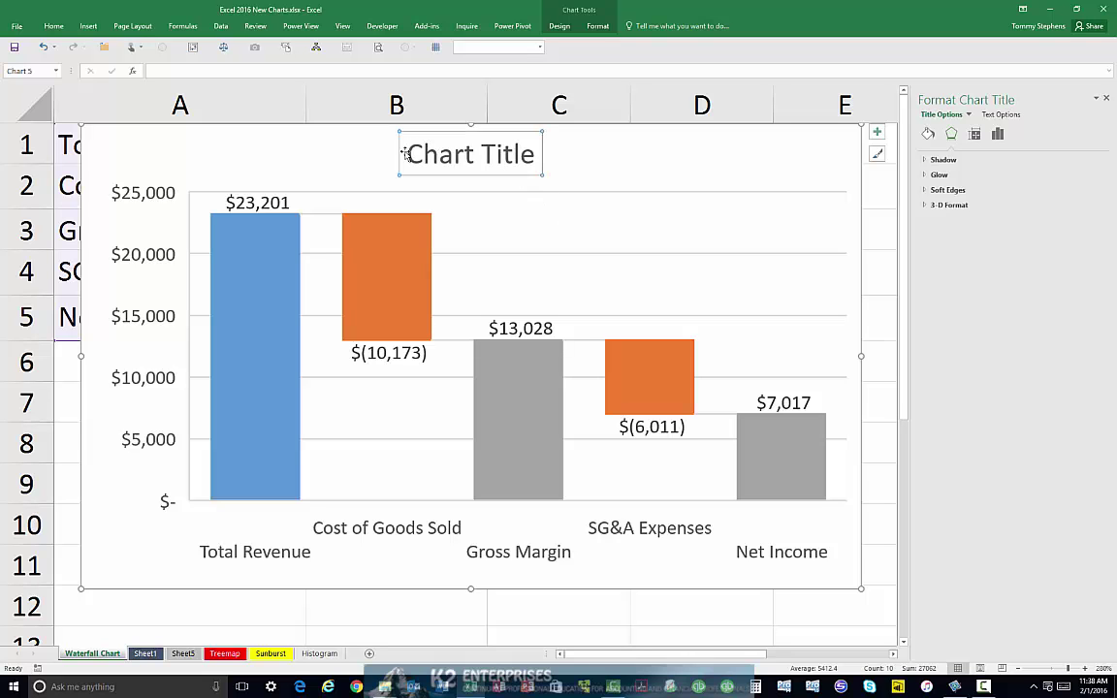
{"action": "left_click", "coordinate": [413, 155]}
{"action": "left_click_drag", "start_coordinate": [412, 154], "coordinate": [530, 152]}
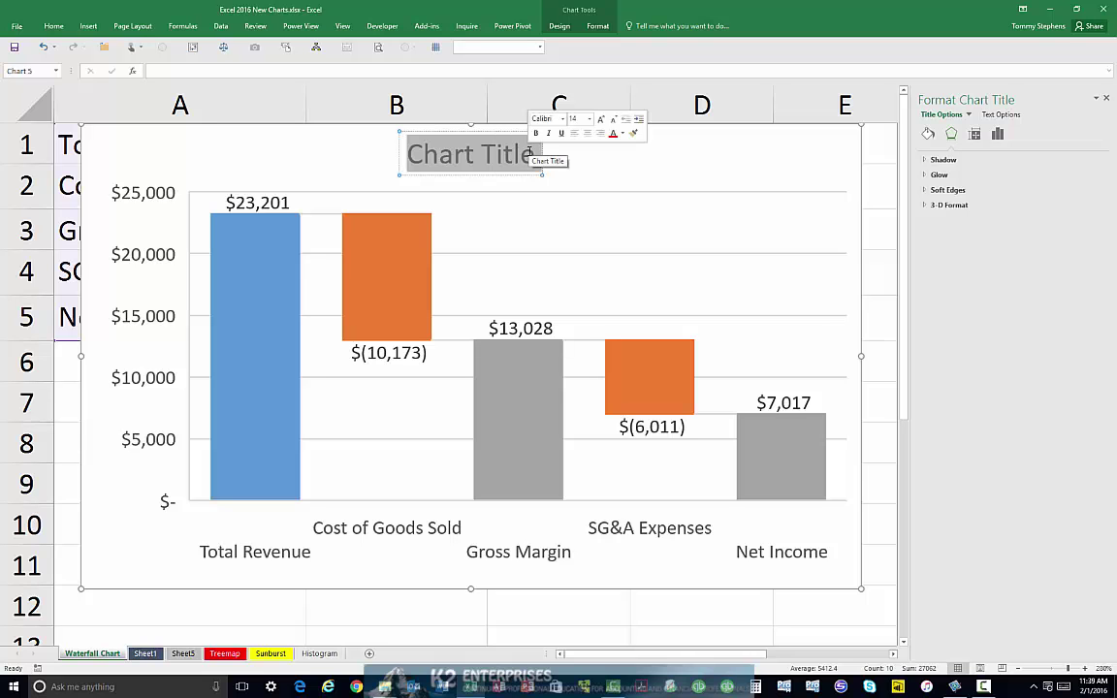
{"action": "type", "text": "Effective Cost Constraints Yielded $7 Million In Net Income"}
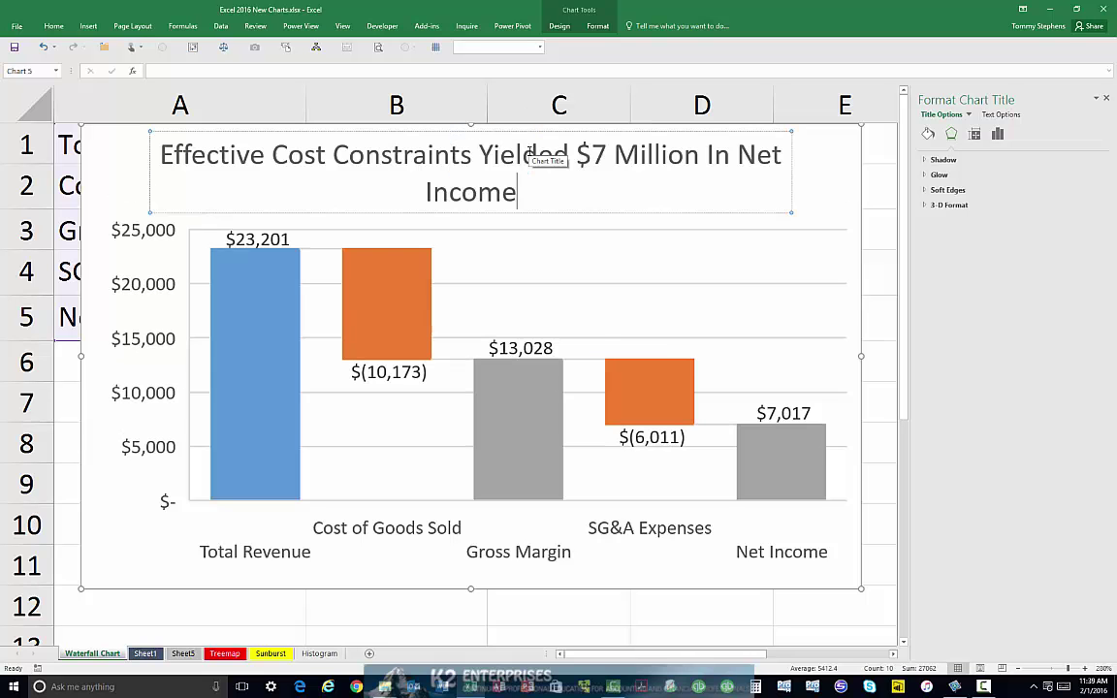
{"action": "left_click", "coordinate": [817, 163]}
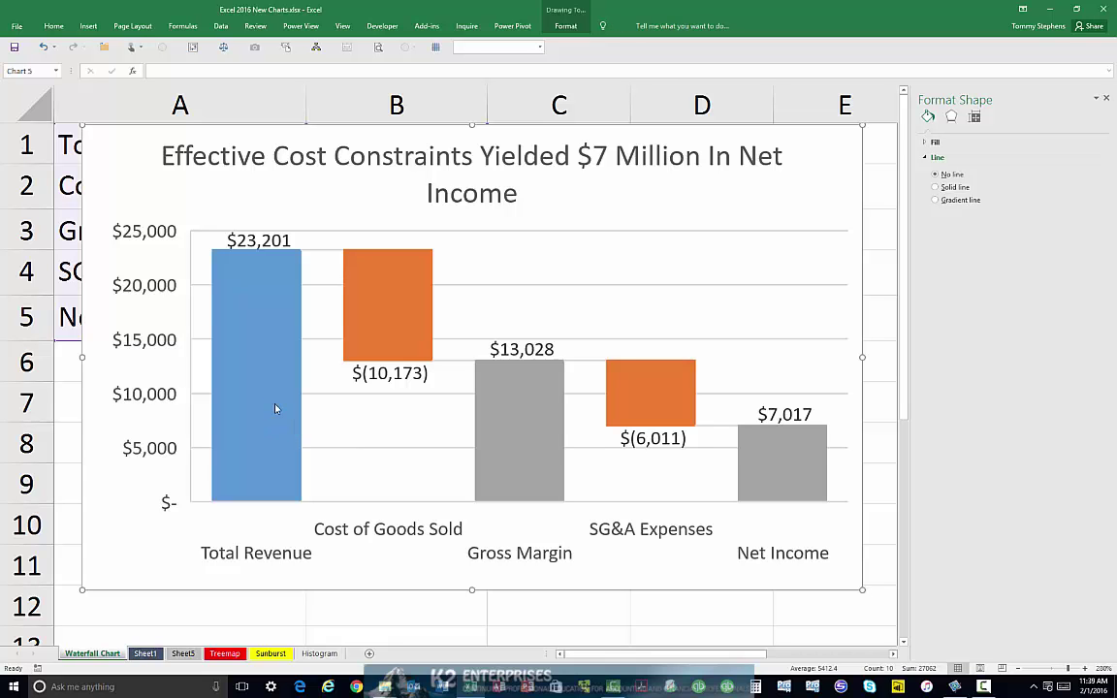
Step: Give the Gross Margin and Net Income bars a blue fill instead of gray
{"action": "left_click", "coordinate": [533, 422]}
{"action": "left_click", "coordinate": [535, 421]}
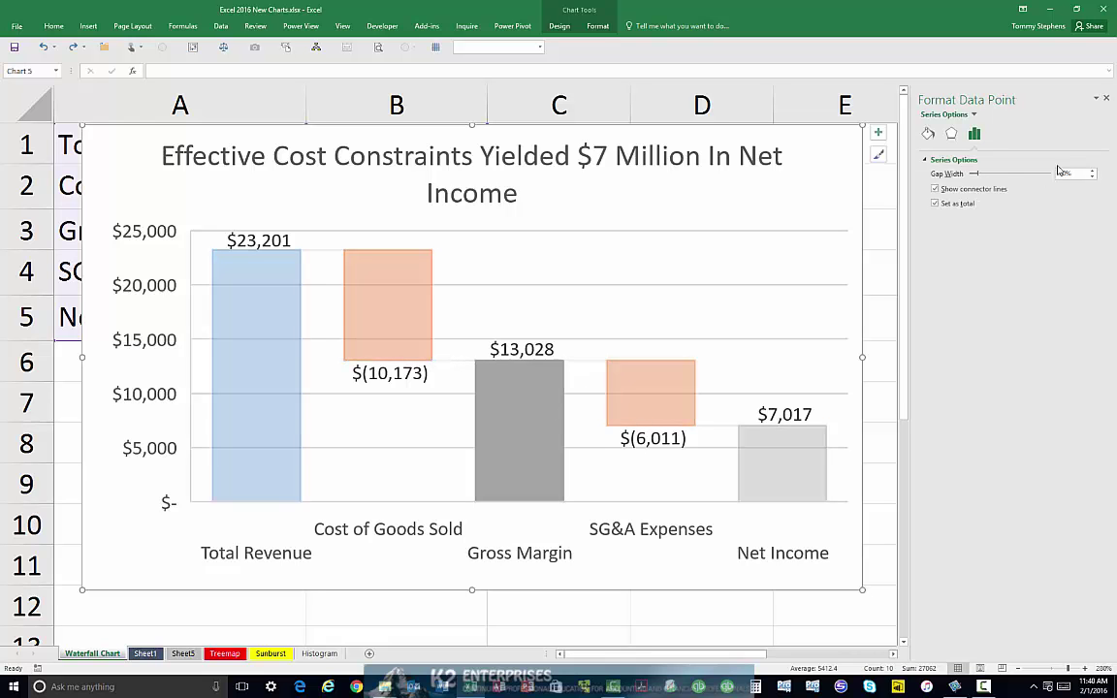
{"action": "left_click", "coordinate": [928, 134]}
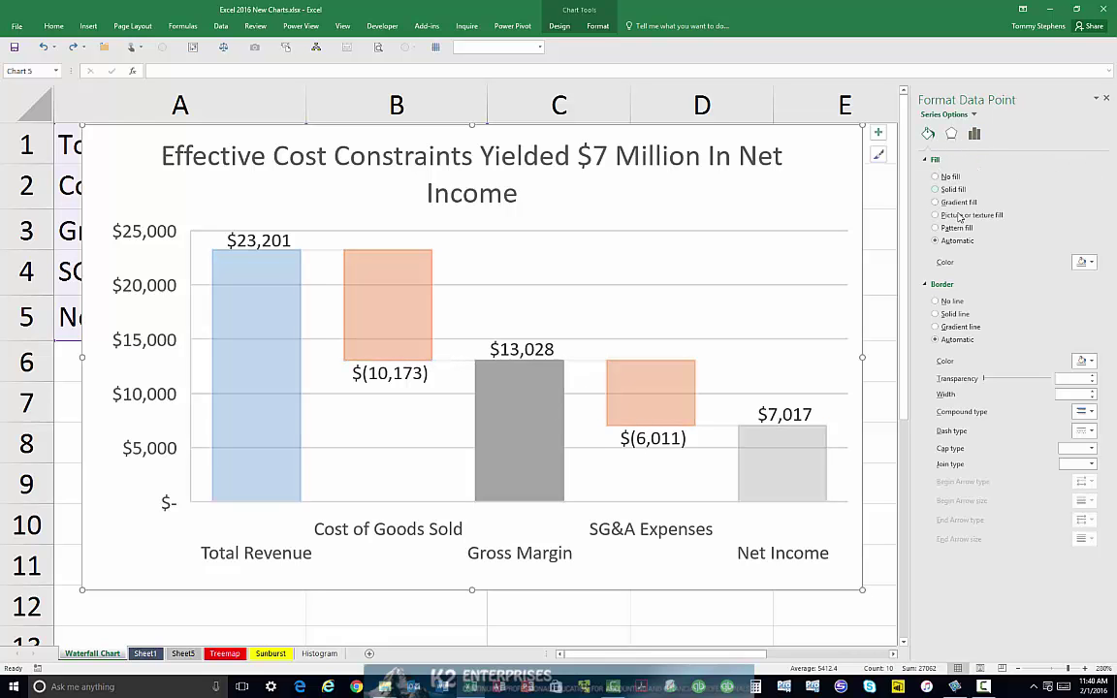
{"action": "left_click", "coordinate": [1084, 262]}
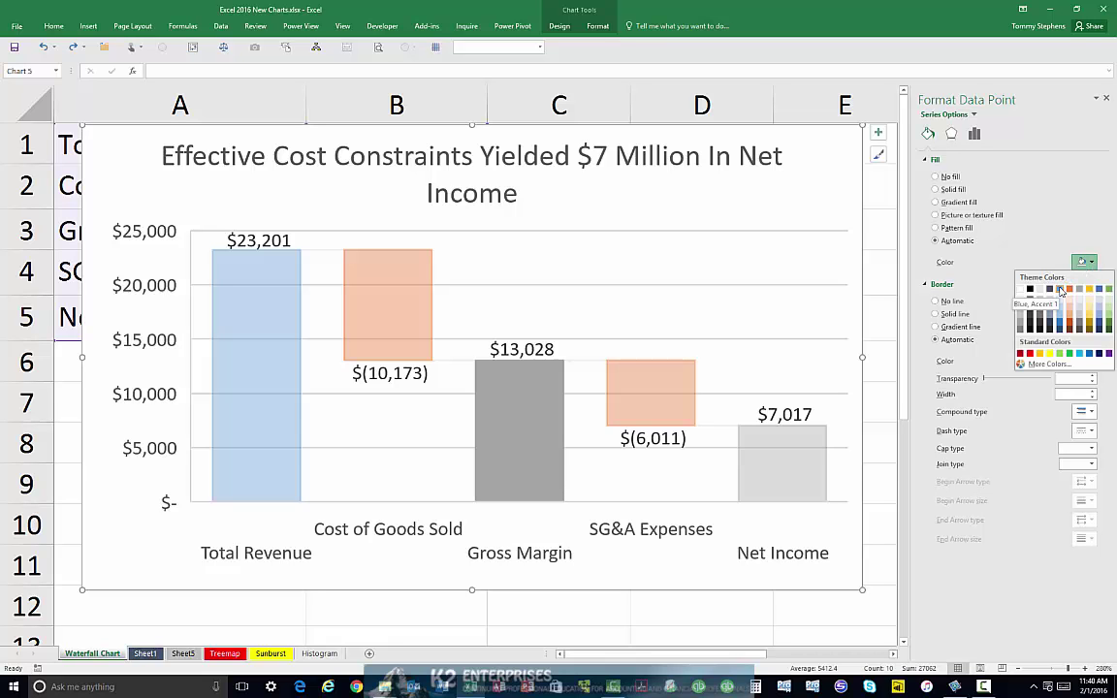
{"action": "left_click", "coordinate": [1061, 290]}
{"action": "left_click", "coordinate": [805, 482]}
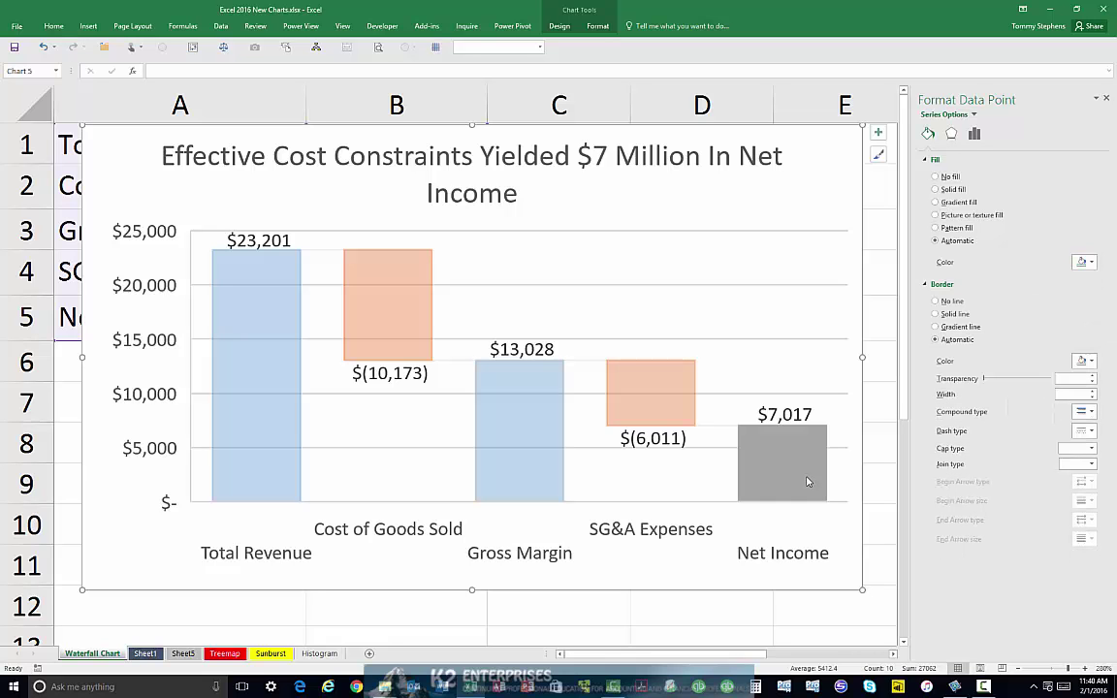
{"action": "left_click", "coordinate": [1093, 263]}
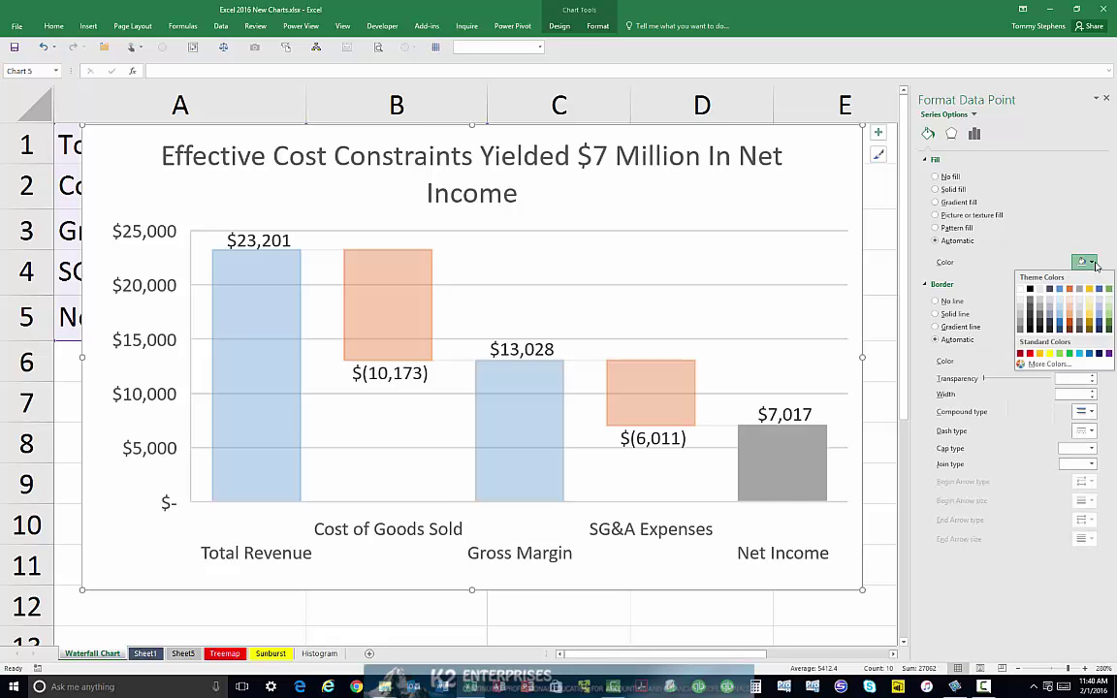
{"action": "left_click", "coordinate": [1061, 290]}
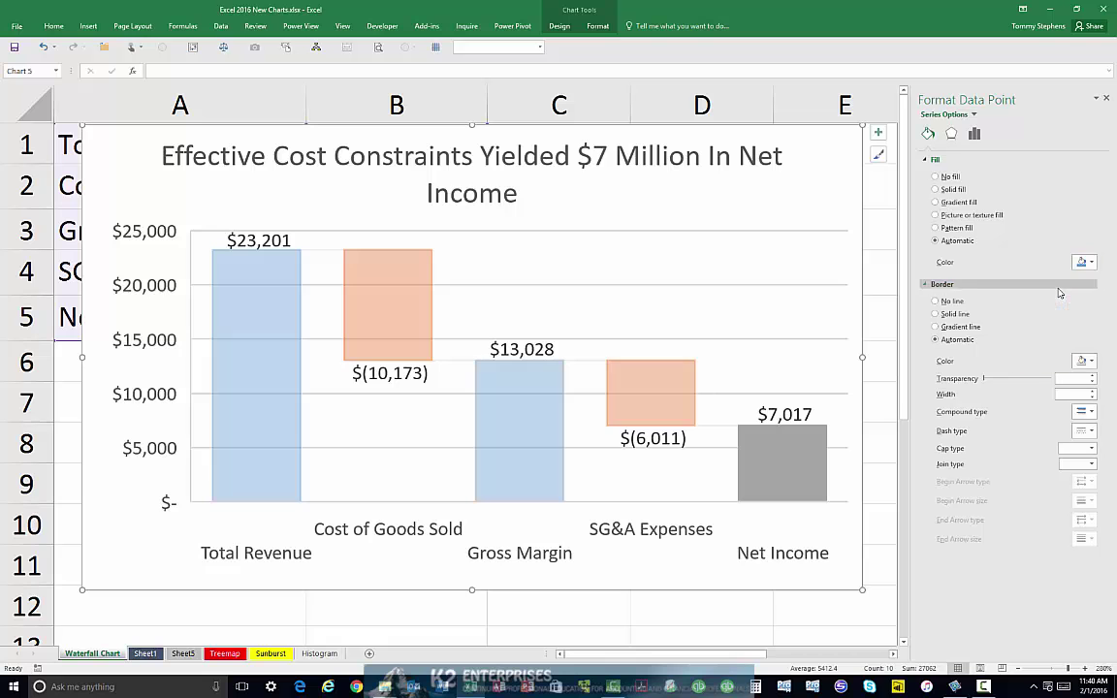
{"action": "left_click", "coordinate": [743, 296]}
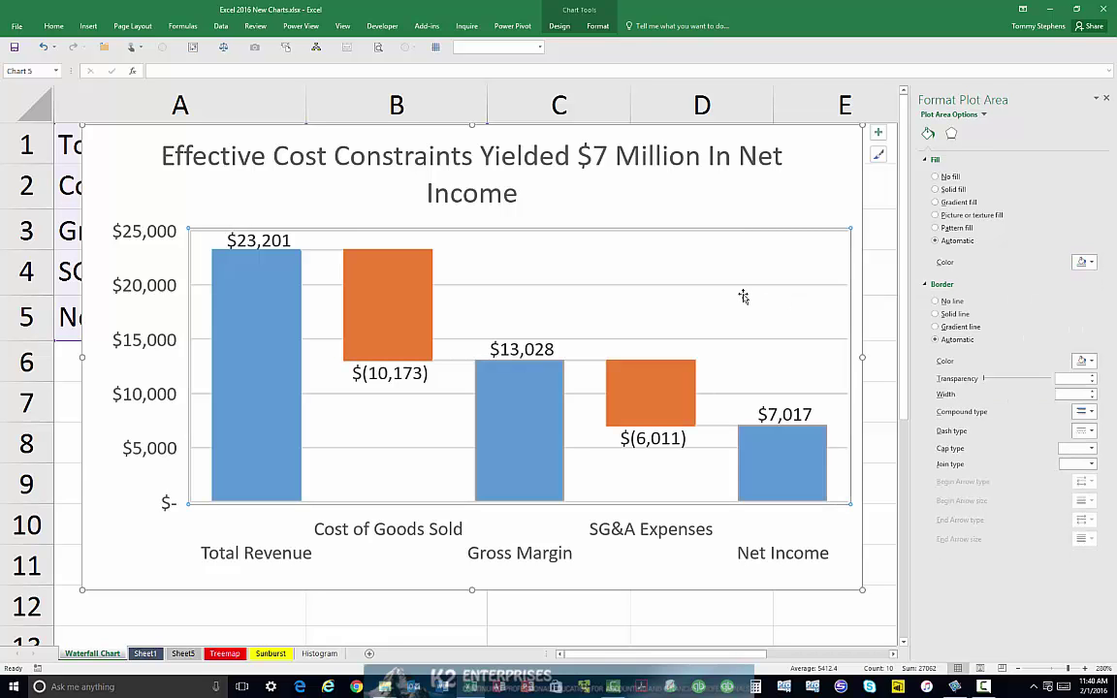